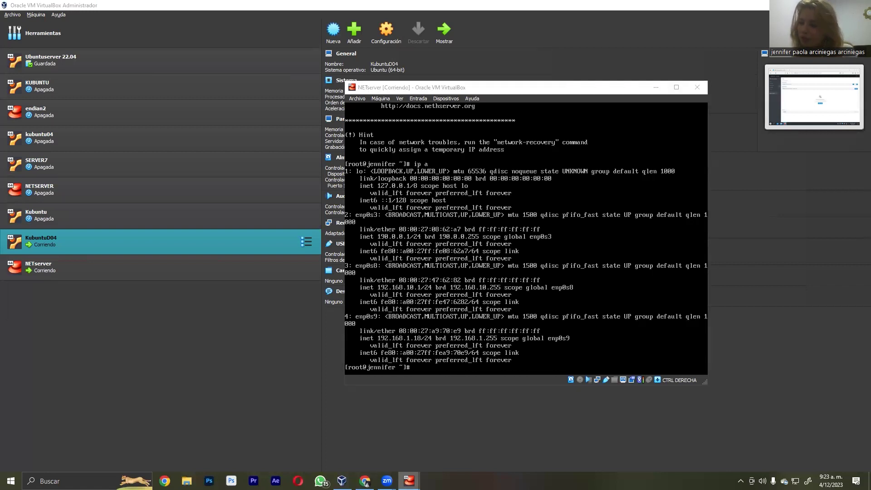
- Switch to the KubuntuD04 virtual machine and review NethServer's System dashboard, Software Center, Applications and Web Proxy & Filter pages
mouse_move(409, 480)
click(412, 447)
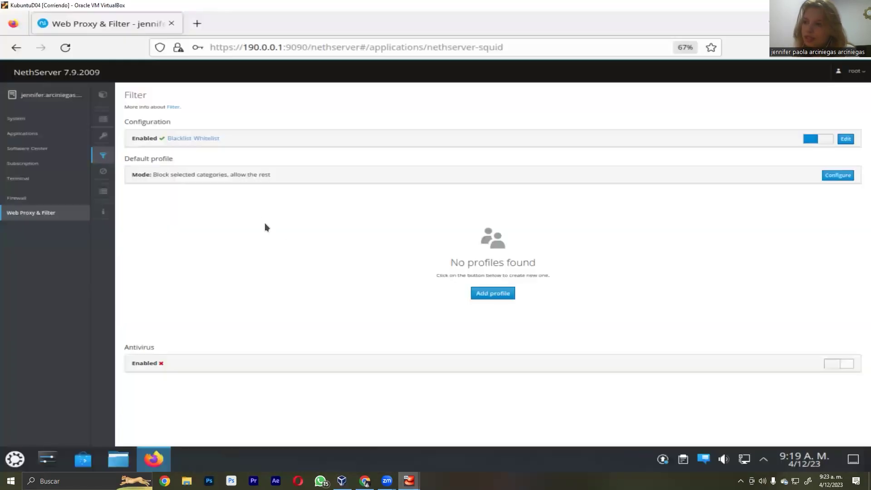
click(16, 118)
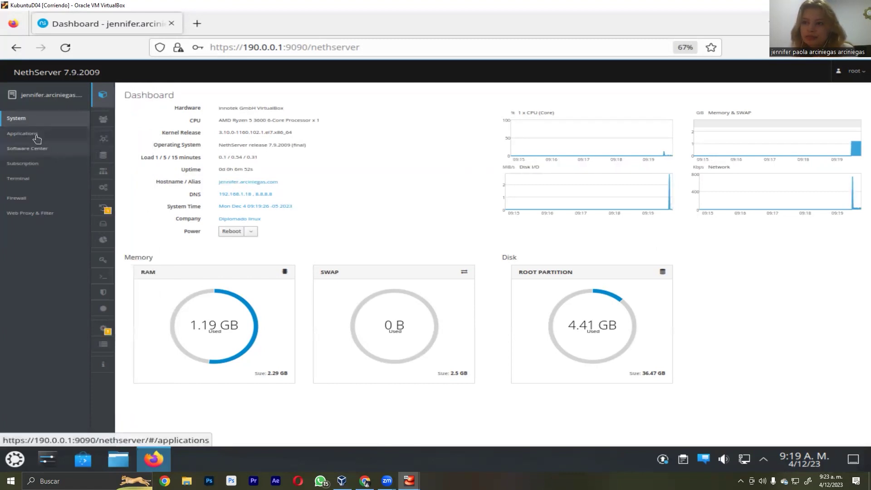
click(34, 152)
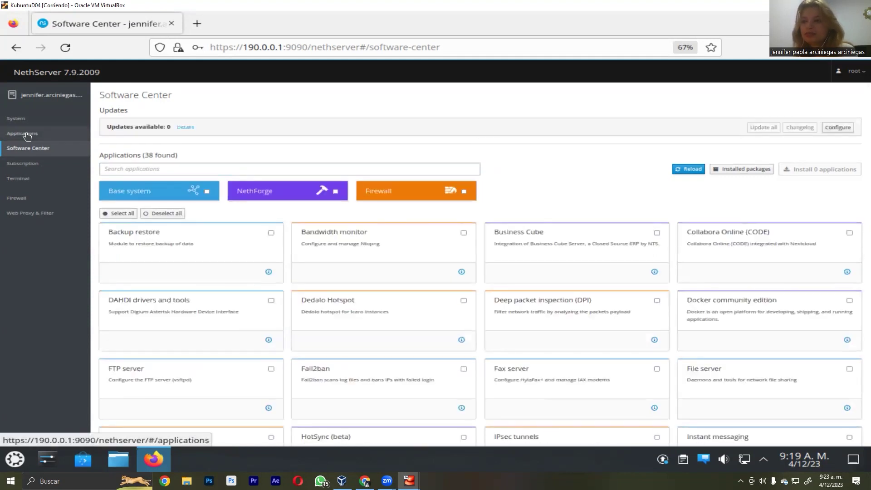
click(22, 133)
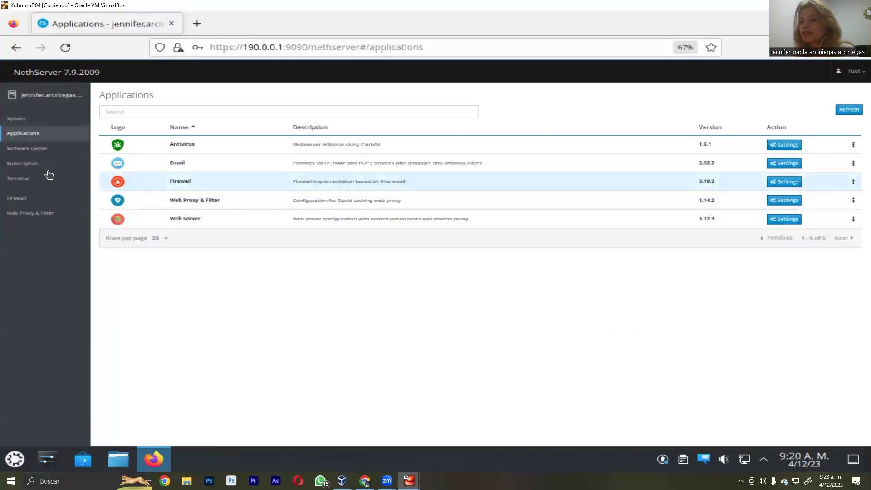
click(42, 212)
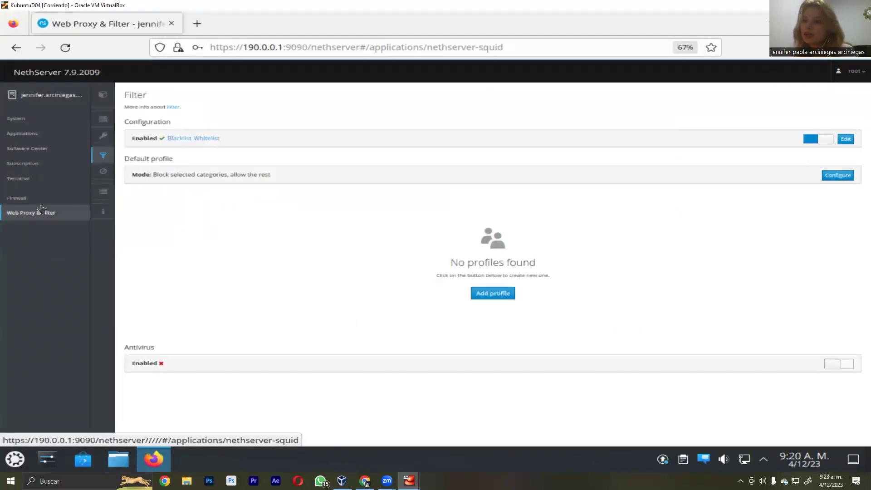
- Examine the full list of NethServer system services, checking their enabled and running status, access zones and ports
click(18, 117)
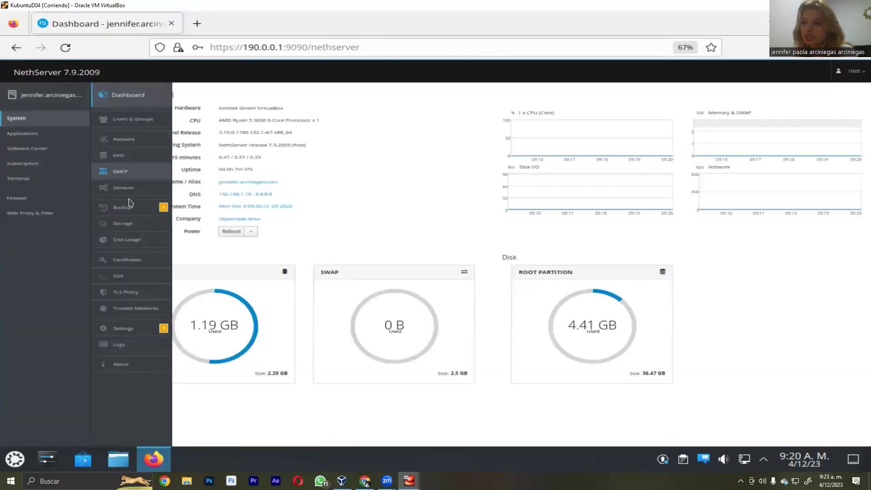
click(130, 188)
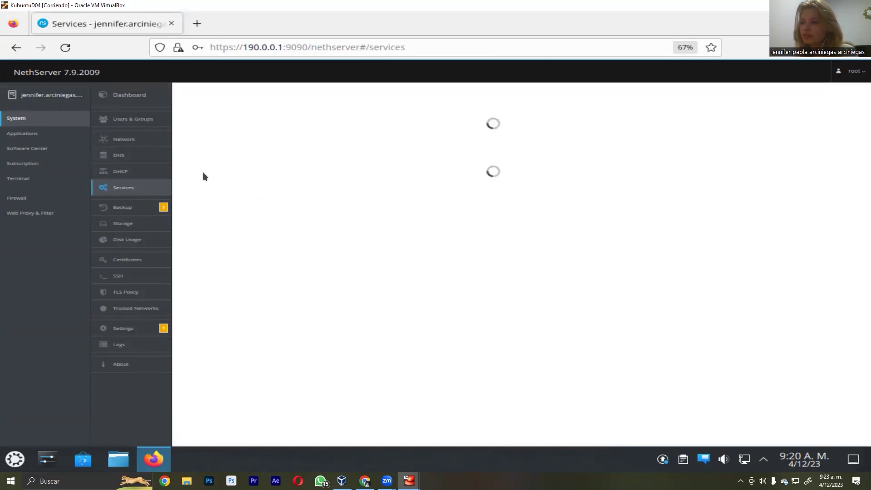
scroll(843, 236, down, 1)
scroll(843, 252, down, 3)
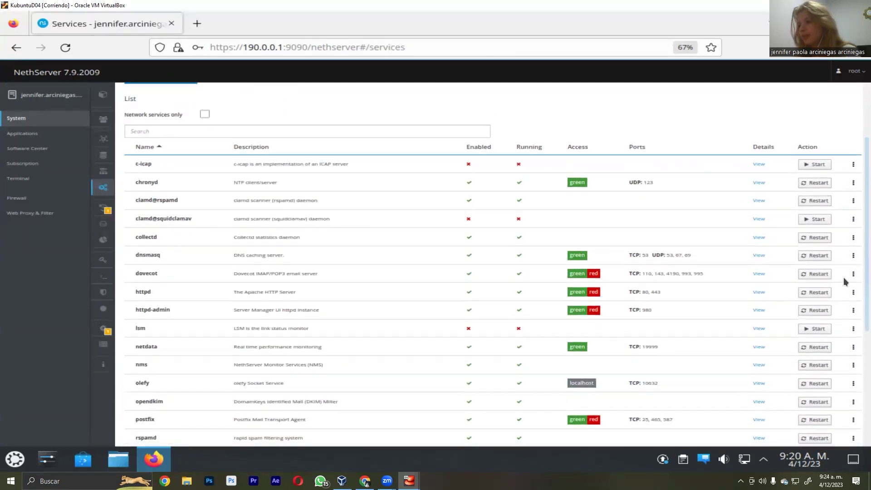
scroll(843, 277, down, 1)
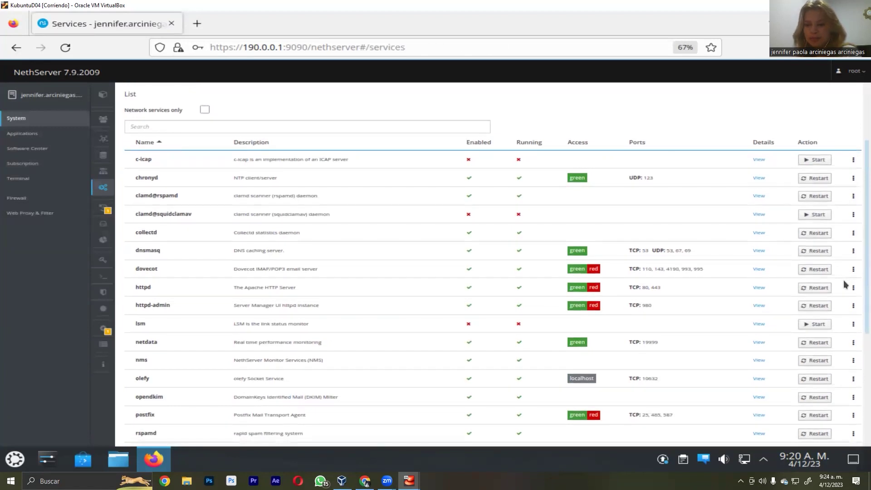
scroll(844, 284, down, 3)
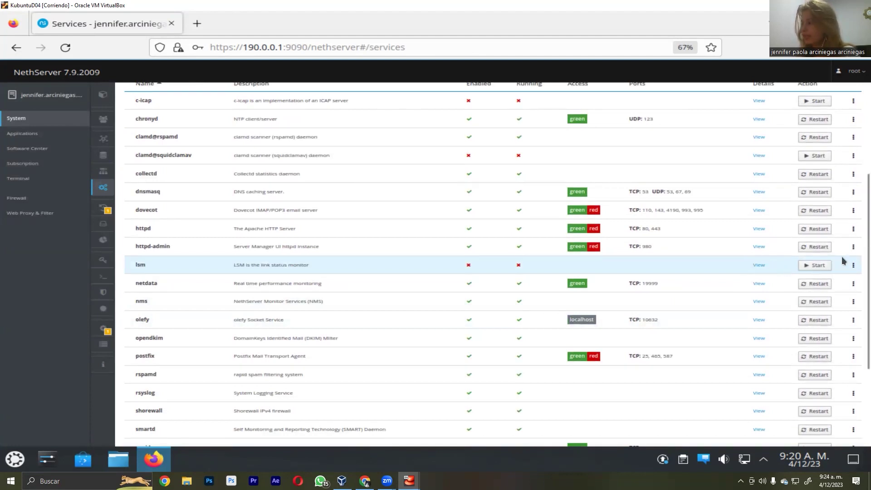
scroll(844, 271, down, 2)
scroll(844, 271, down, 5)
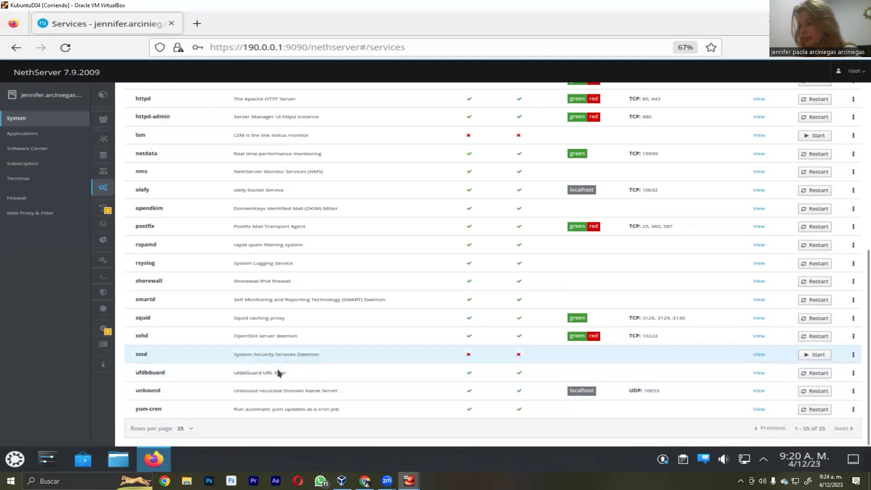
scroll(277, 301, up, 3)
scroll(277, 301, up, 3)
scroll(277, 302, down, 2)
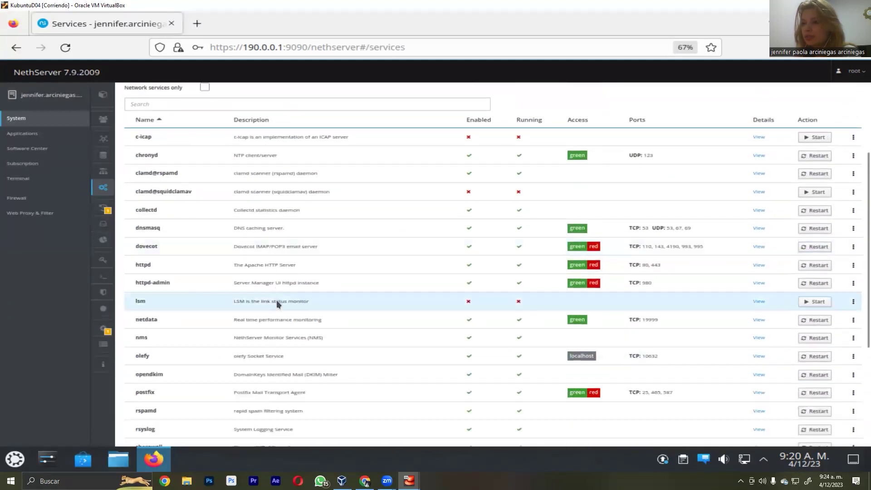
scroll(315, 353, down, 1)
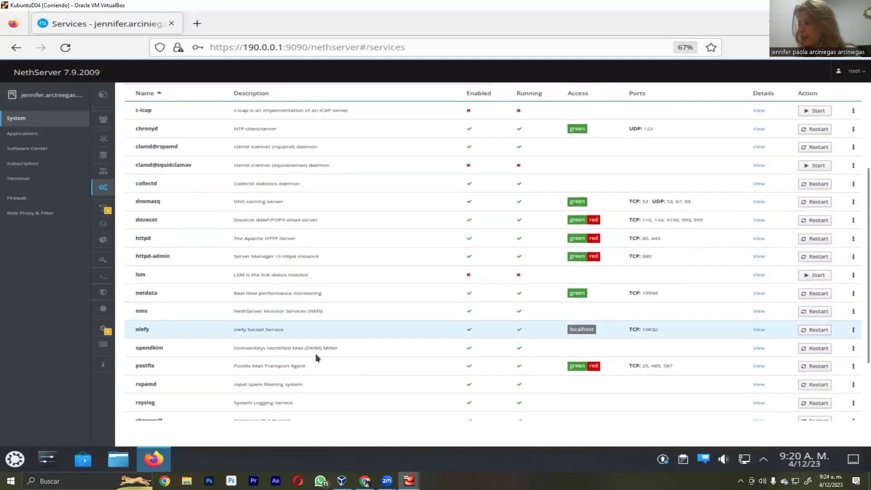
scroll(315, 353, down, 5)
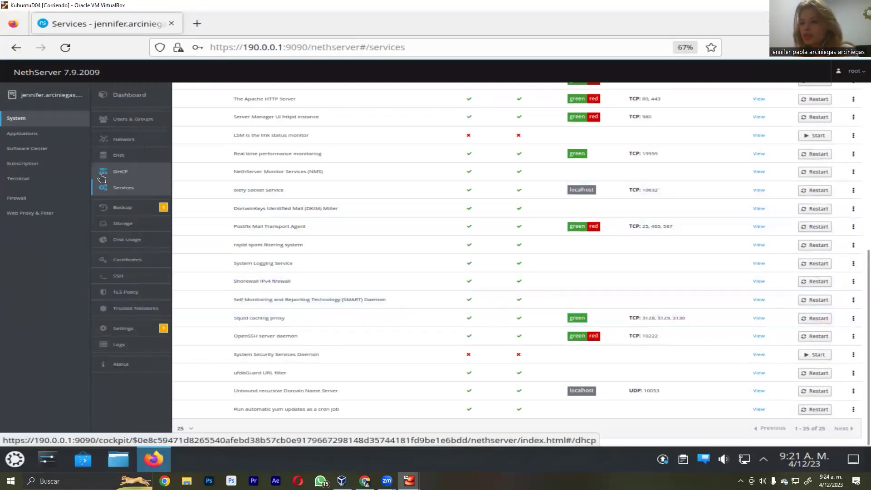
- Review the web proxy configuration including its advanced options, and save it with Transparent SSL mode for the GREEN and BLUE zones
click(69, 217)
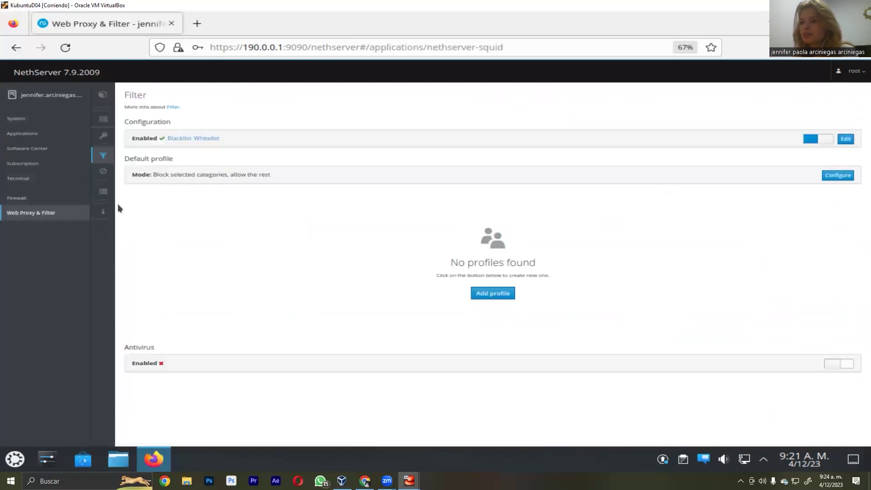
mouse_move(119, 208)
click(119, 119)
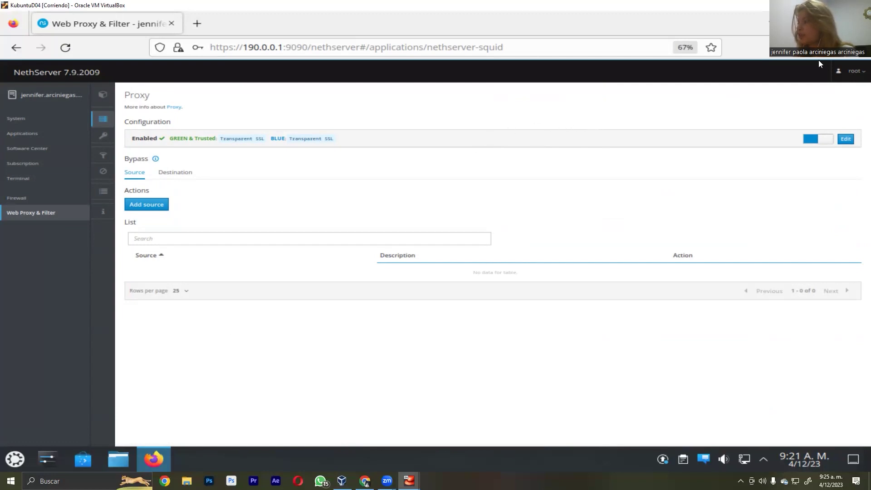
click(846, 139)
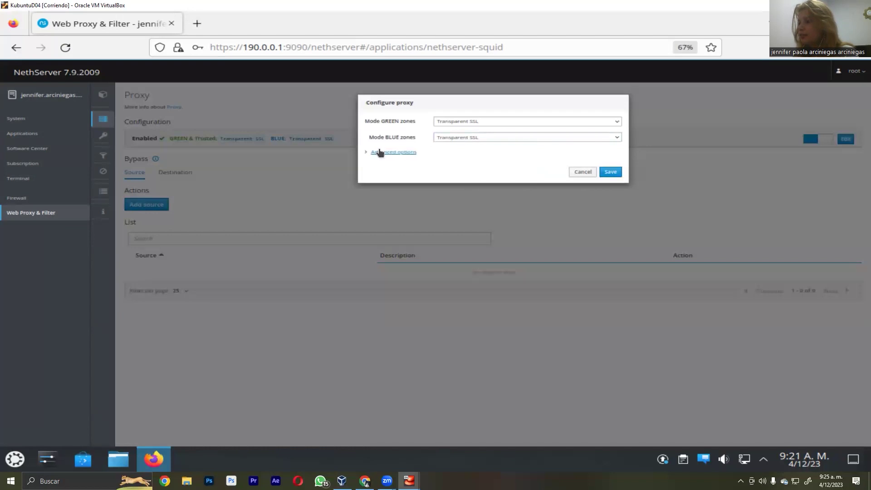
click(371, 152)
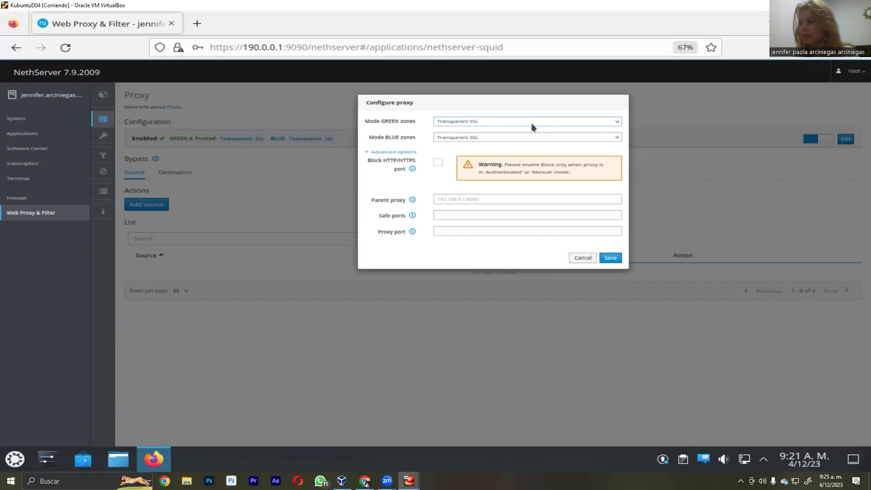
click(606, 257)
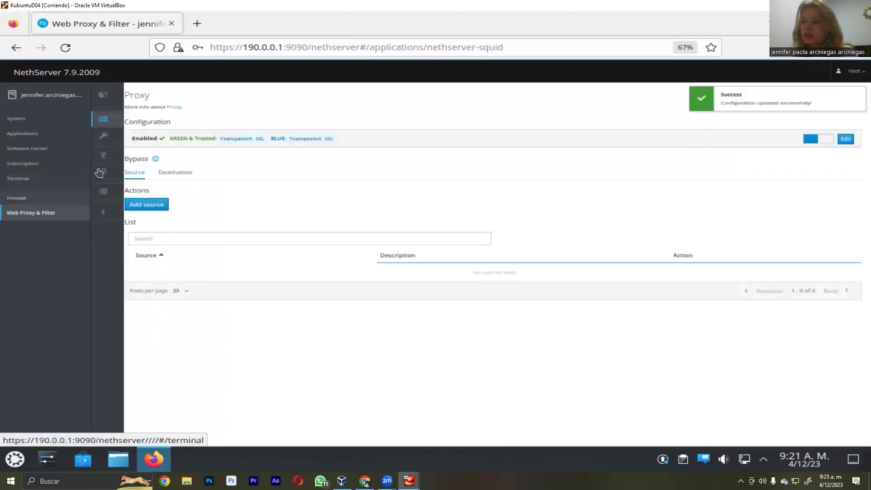
- Look through the categories list of the Université Toulouse (free) blacklist in the web filter's categories, and close it
mouse_move(99, 172)
click(95, 155)
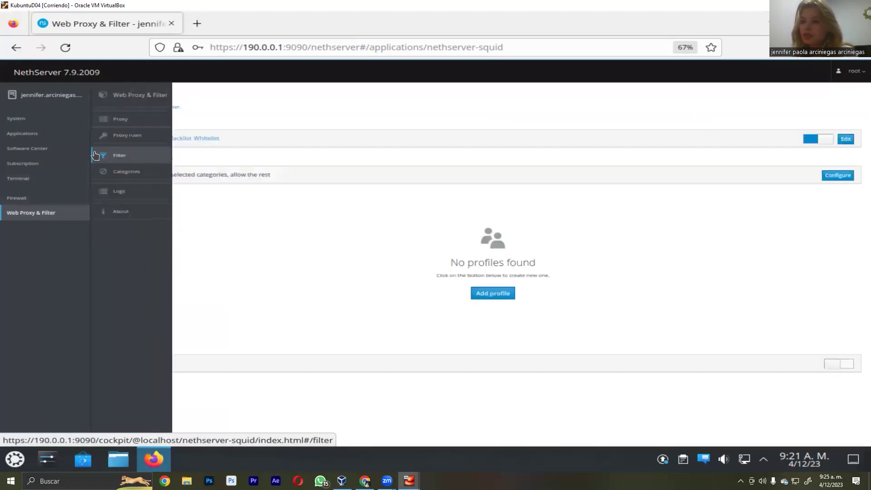
click(118, 172)
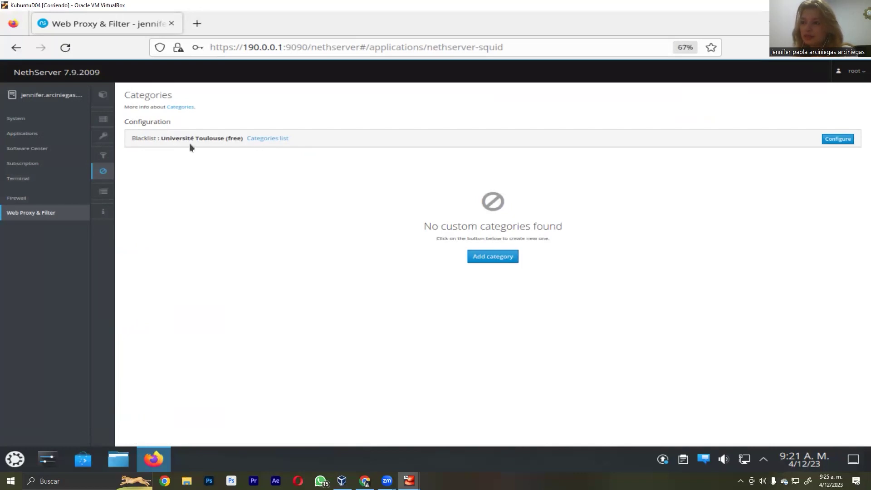
click(263, 141)
scroll(456, 175, down, 5)
scroll(456, 175, down, 10)
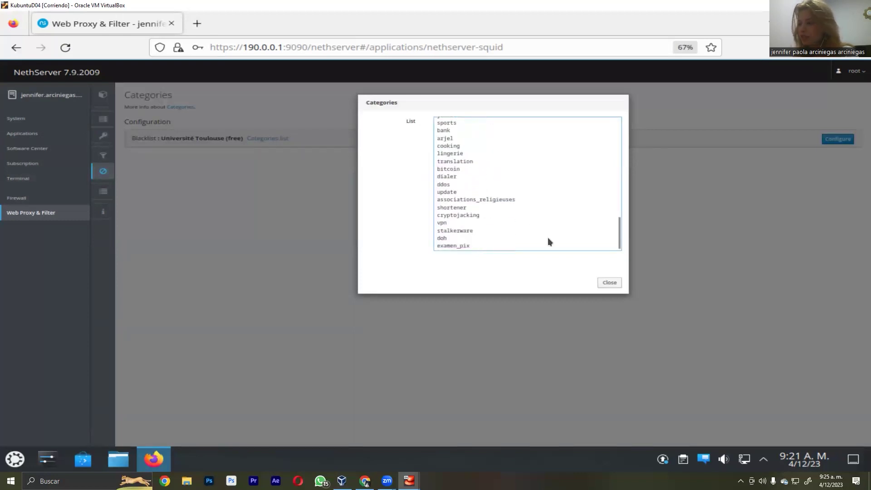
click(610, 282)
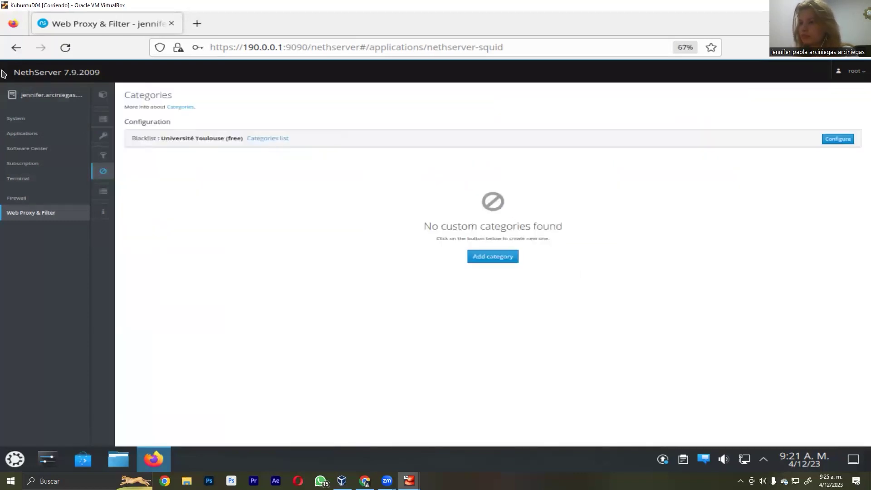
- Inspect the web filter's global options and the default profile's settings and categories, closing each without saving
click(101, 157)
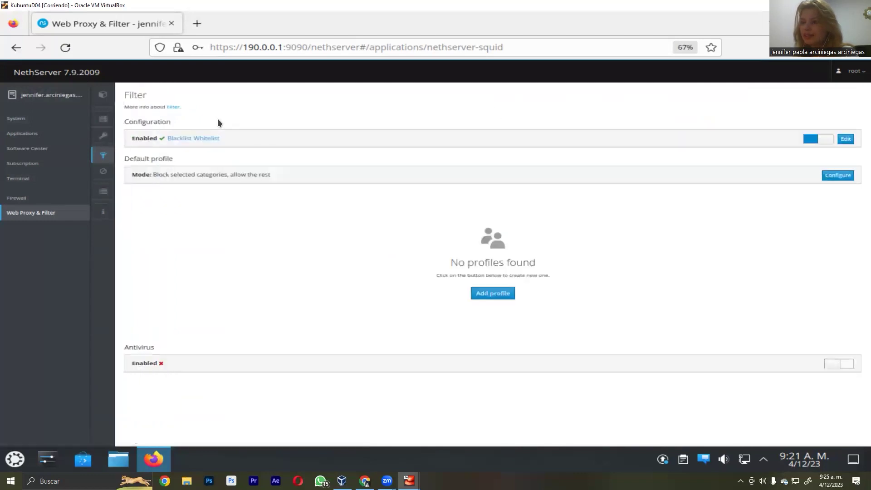
click(845, 140)
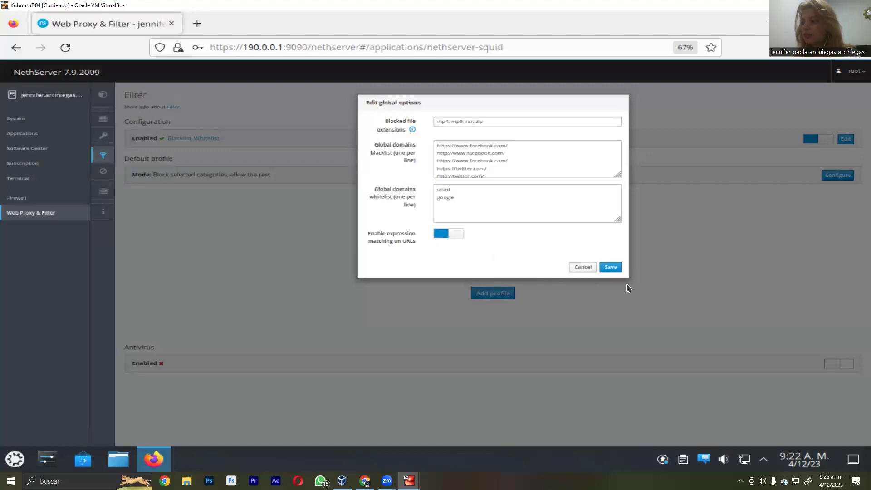
click(590, 269)
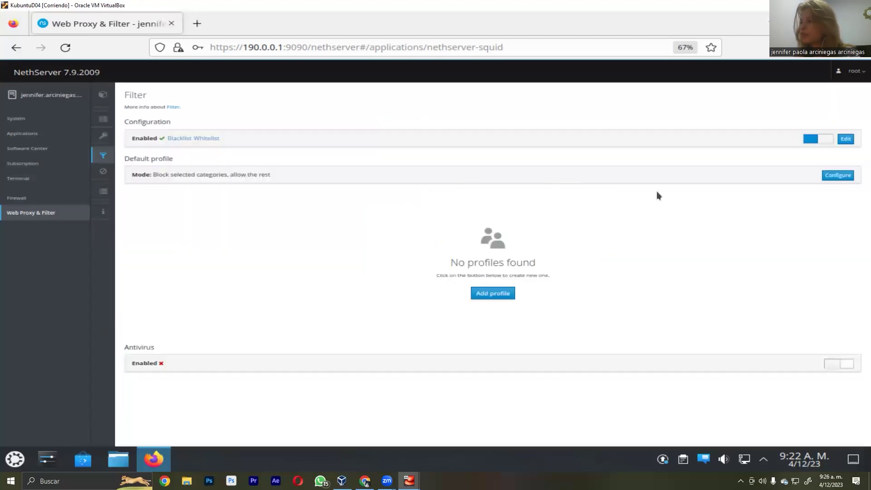
click(839, 177)
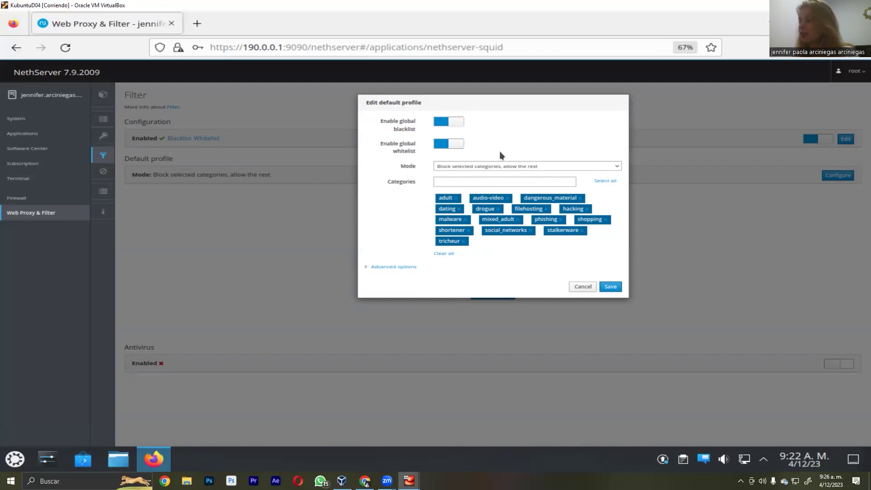
click(574, 287)
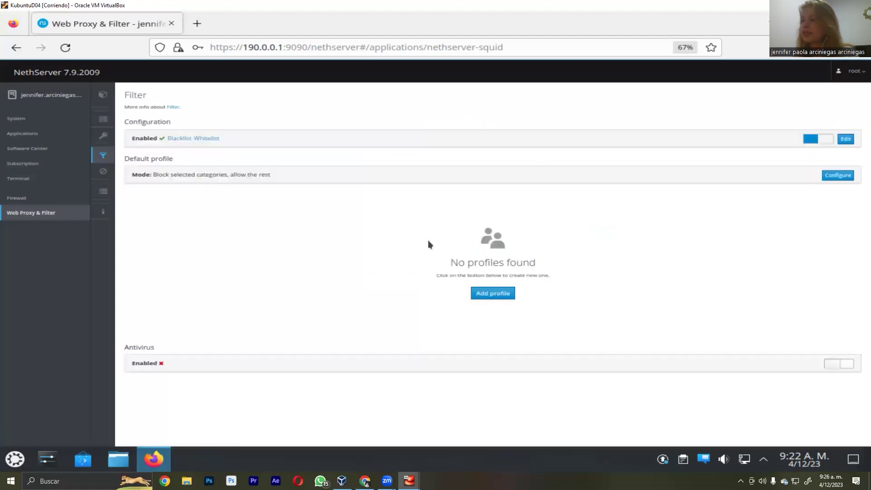
- Test the filter by opening Facebook in a new browser tab
mouse_move(99, 190)
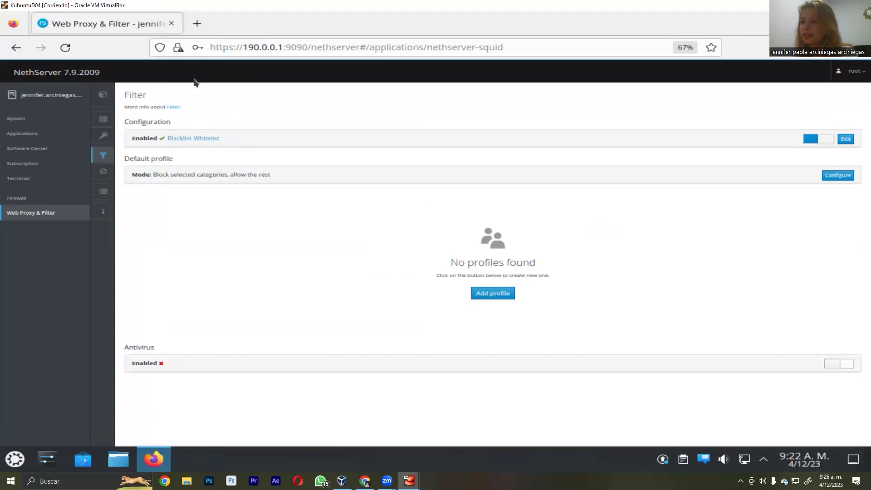
click(198, 23)
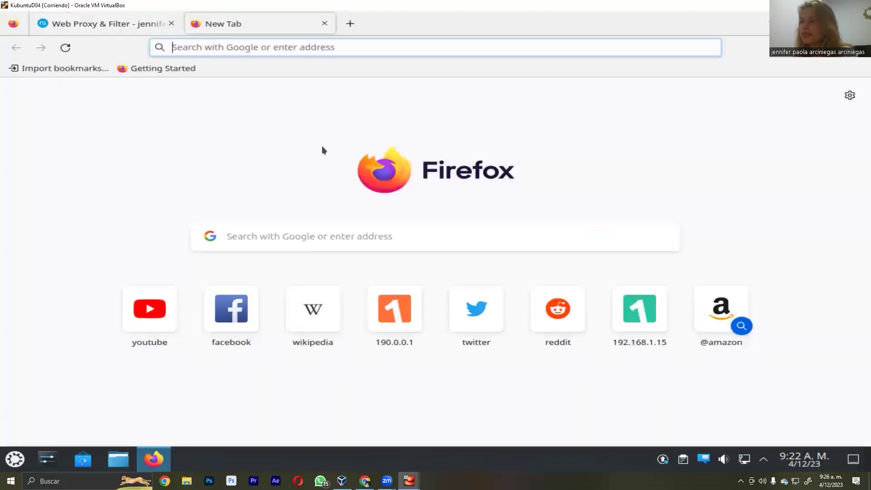
click(267, 302)
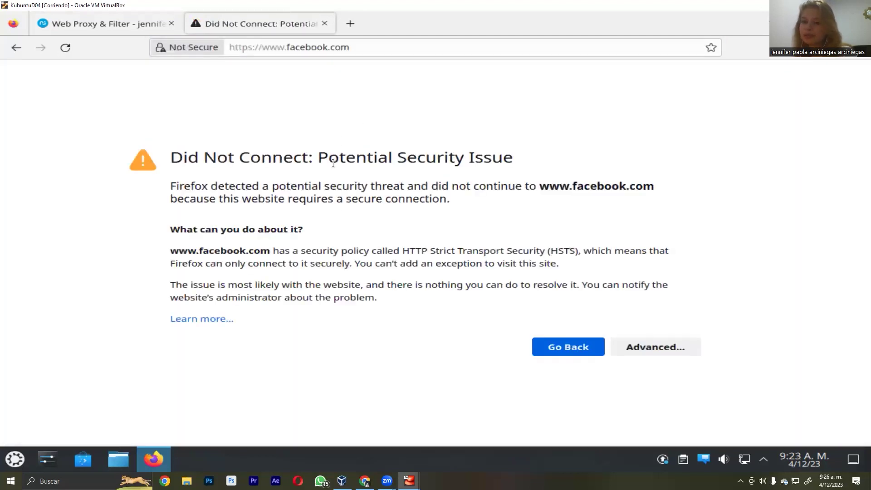
- Recheck the web filter's global domains blacklist without saving, and test access to Twitter in another new browser tab
click(126, 26)
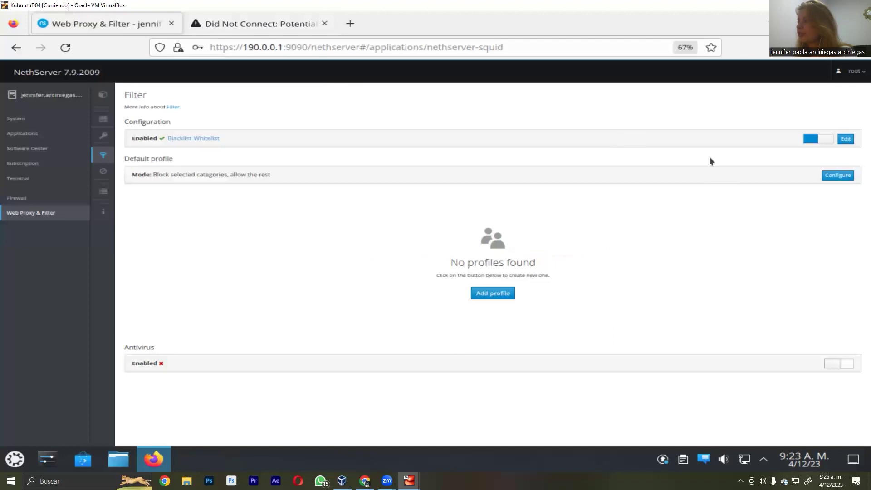
click(846, 139)
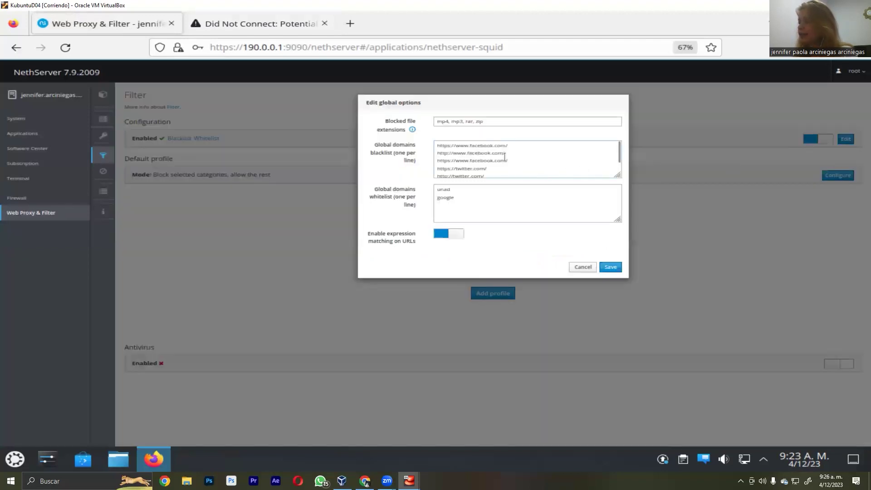
click(582, 267)
click(350, 24)
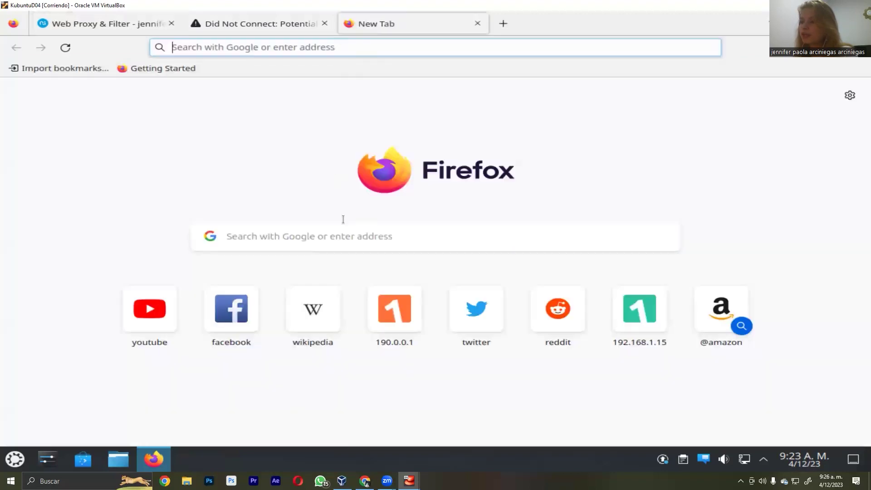
click(480, 313)
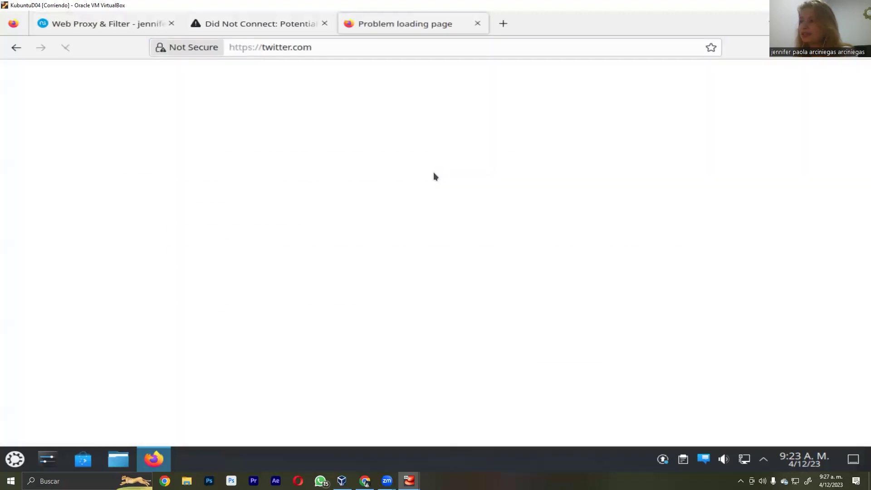
- Test general web access by searching Google for "hola" in a new browser tab
click(499, 23)
click(344, 241)
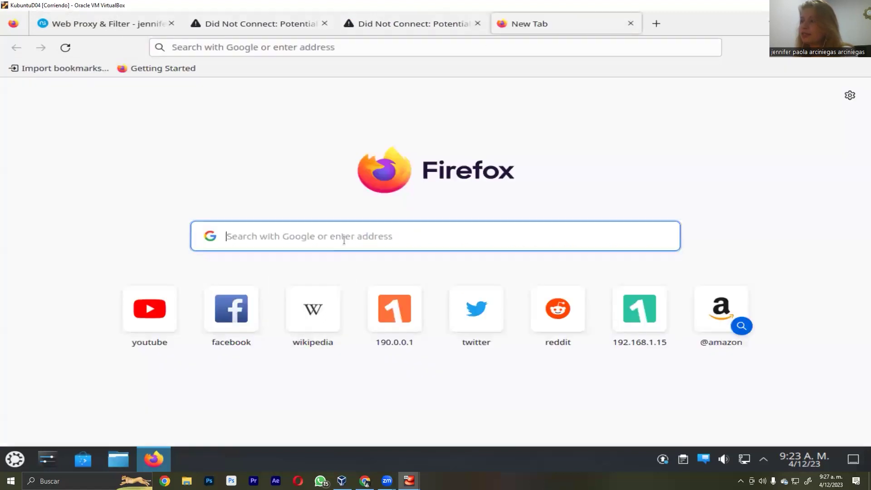
text(hola)
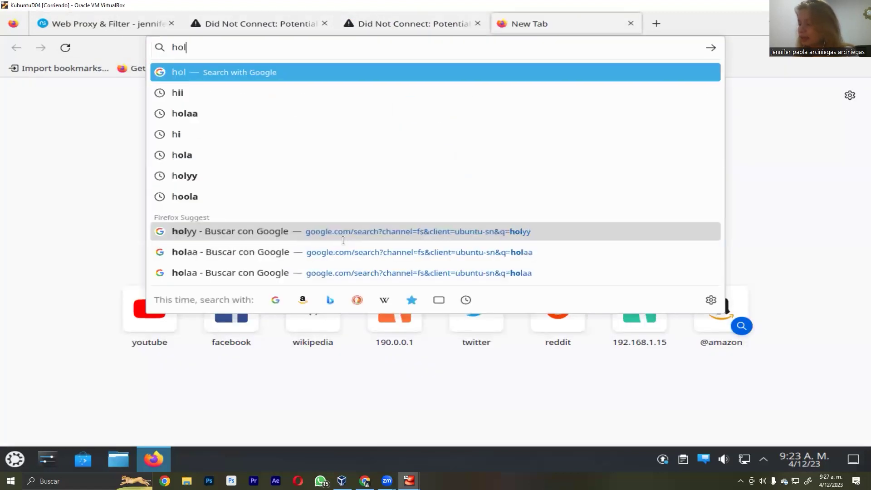
key(Return)
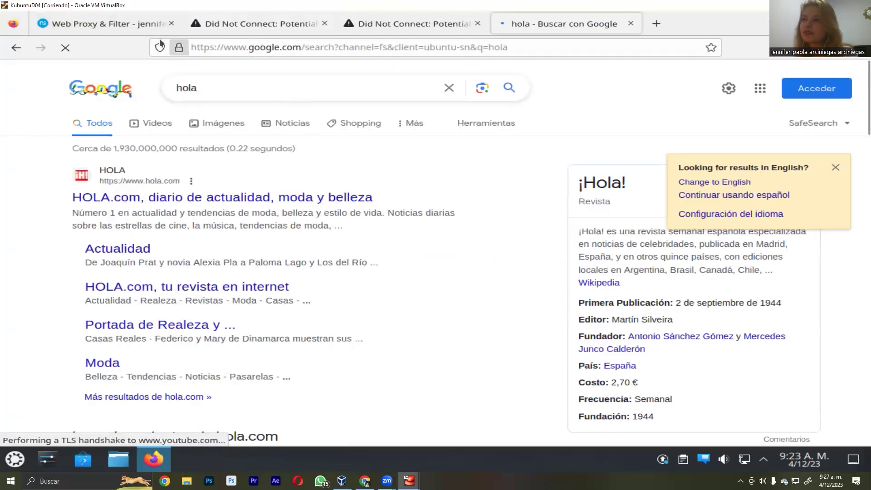
- Return to NethServer and review the proxy status, traffic and client statistics on the Web Proxy & Filter dashboard
click(115, 22)
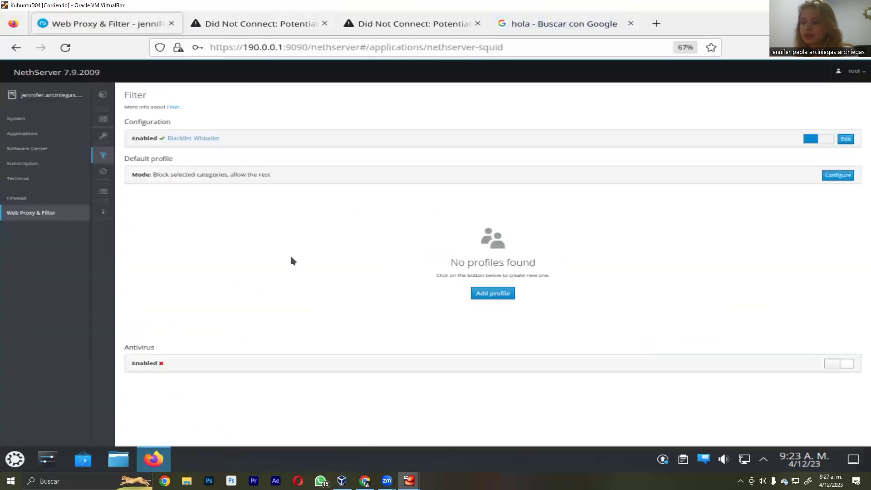
mouse_move(117, 193)
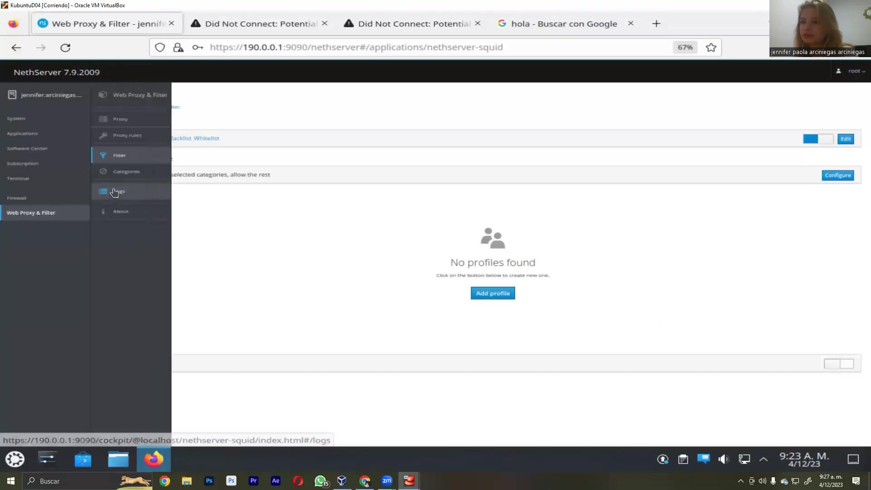
click(121, 122)
click(126, 102)
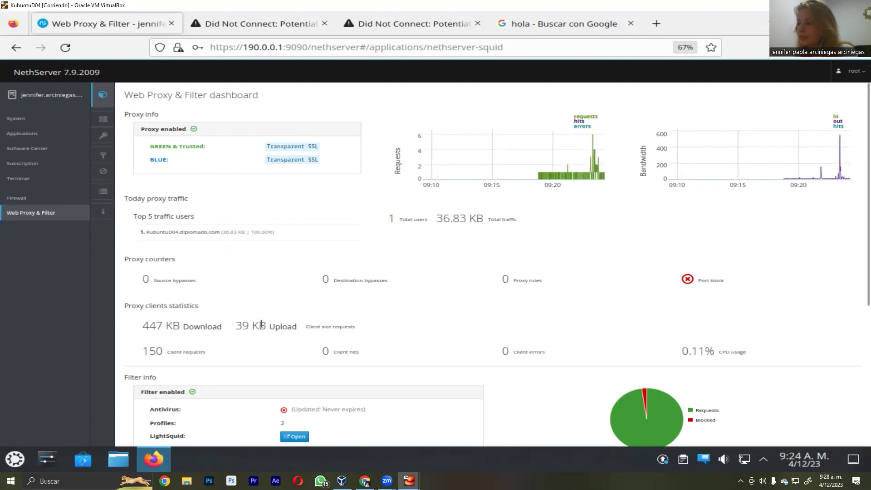
- View the LightSquid user access report, close it, and examine the dashboard's top blocked hosts, sites and categories
scroll(262, 325, down, 2)
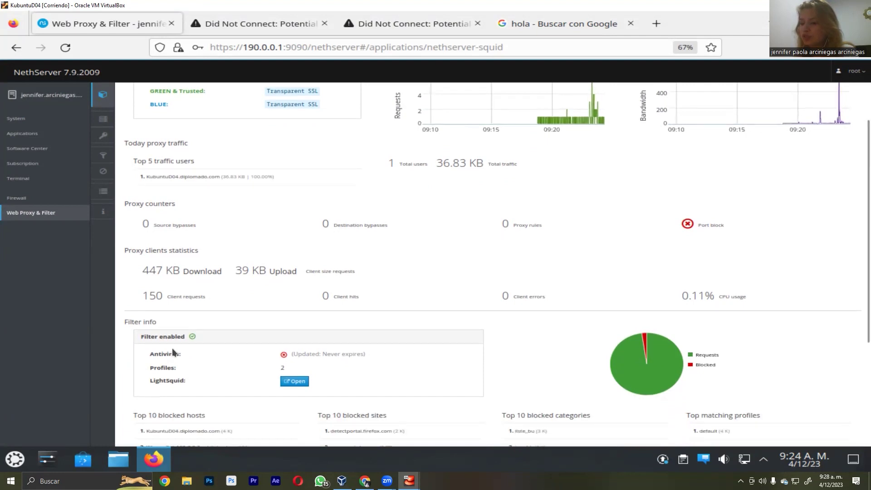
click(295, 381)
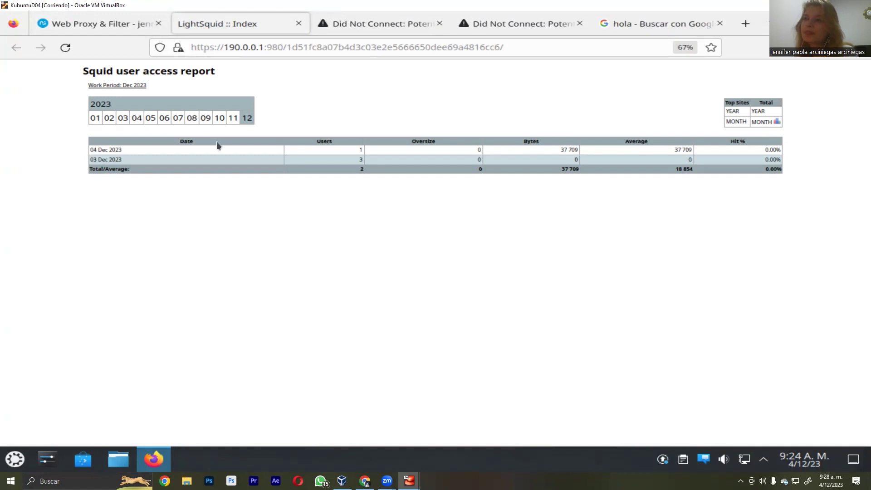
click(115, 31)
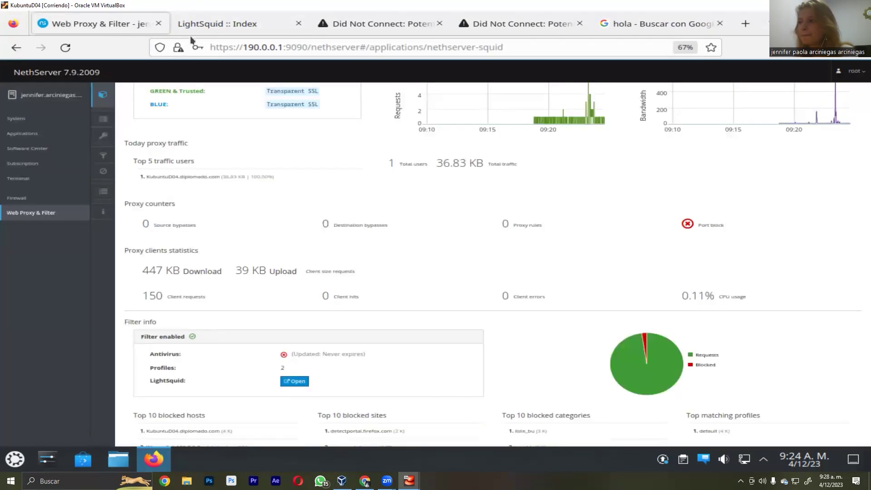
click(299, 23)
scroll(333, 236, down, 3)
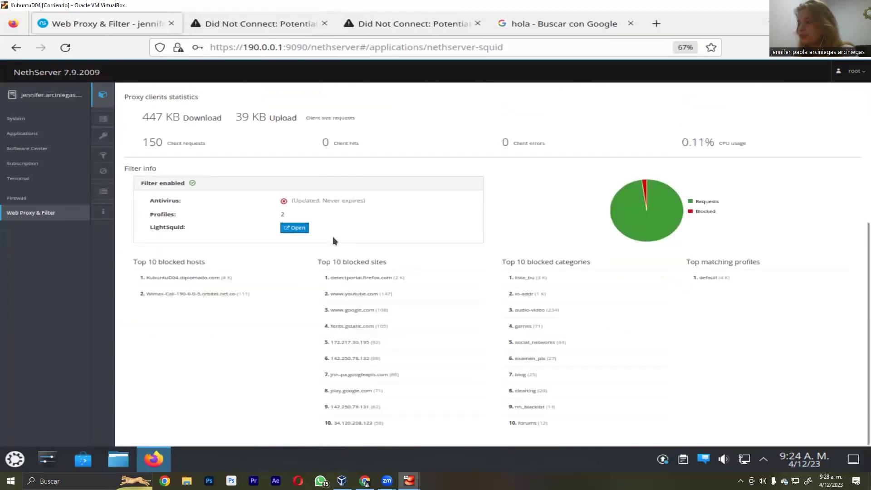